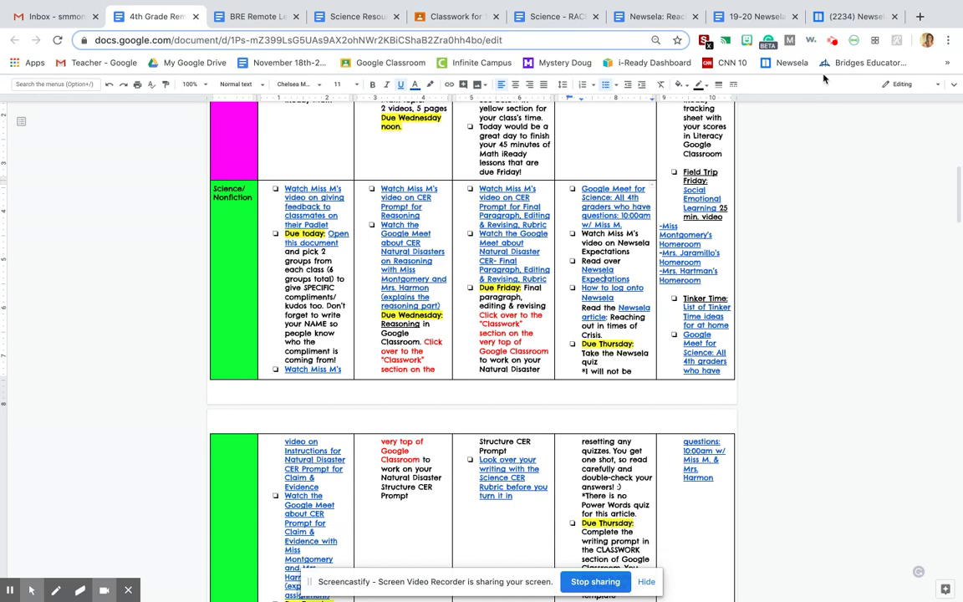
In Newsela, open the 'Reaching out in times of crisis' assignment from Binder > Assignments.
{"action": "left_click", "coordinate": [867, 20]}
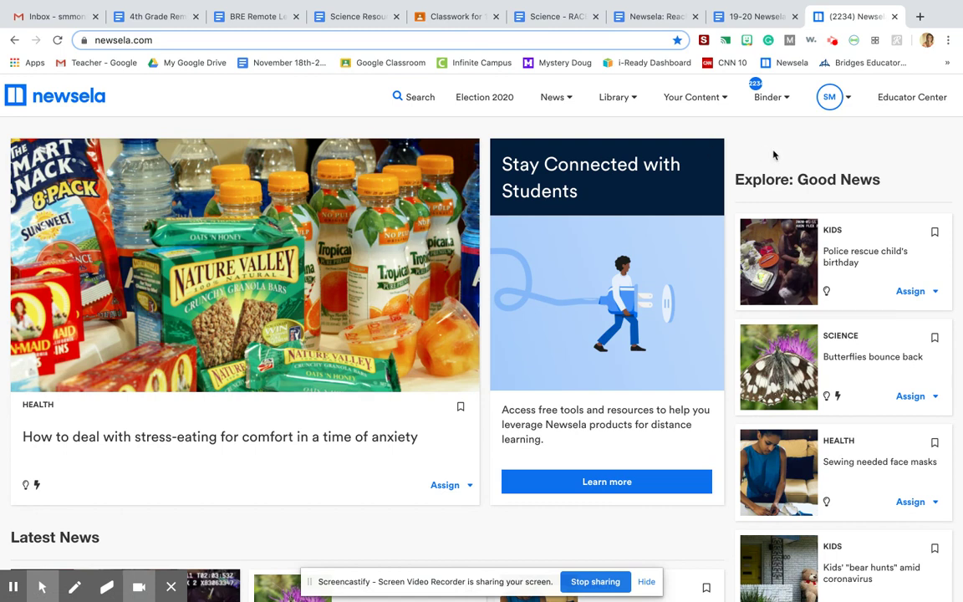
{"action": "left_click", "coordinate": [786, 98]}
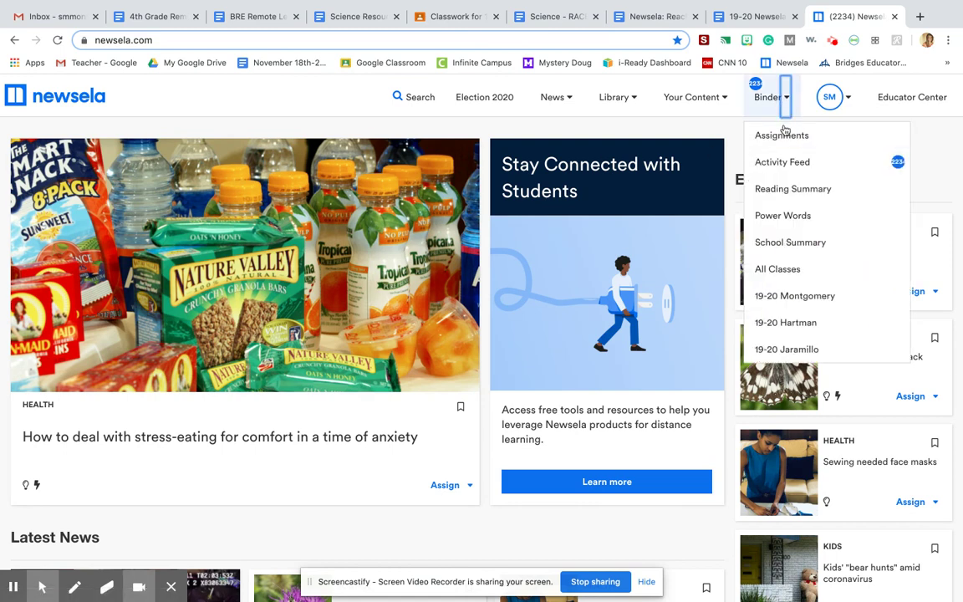
{"action": "left_click", "coordinate": [777, 137]}
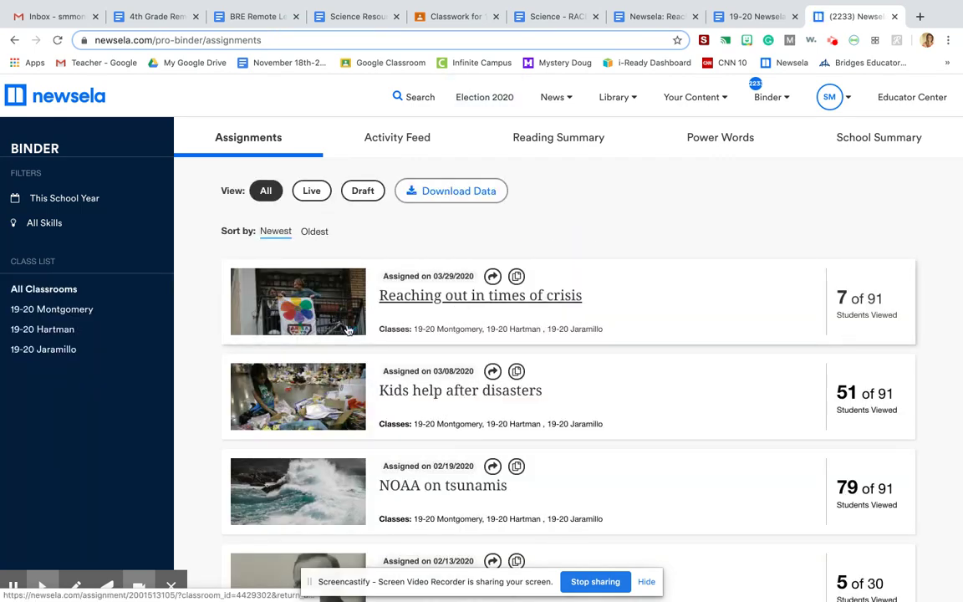
{"action": "left_click", "coordinate": [495, 296]}
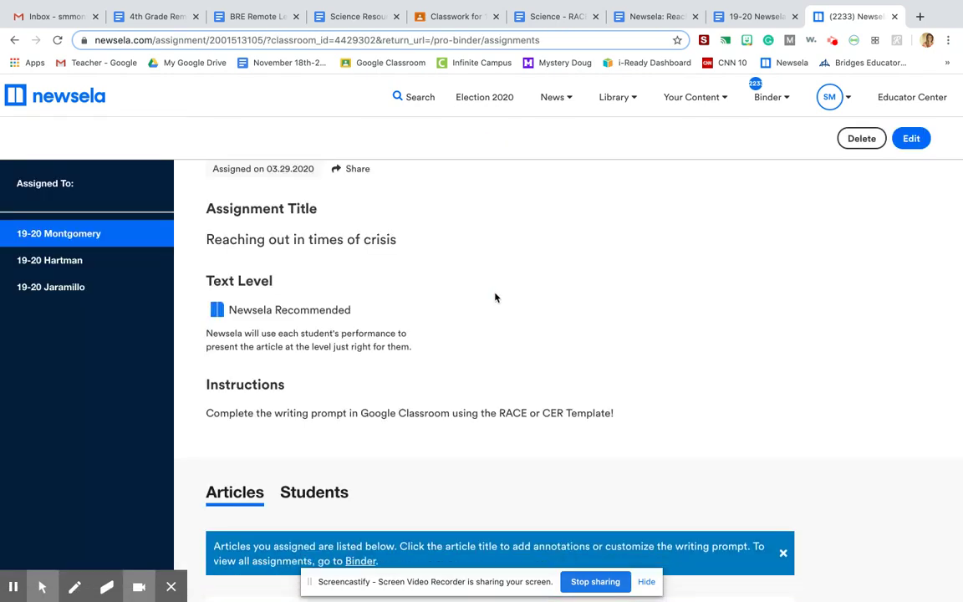
Read through 'Why tough times can create better neighbors', then view the 19-20 Newsela Expectations document.
{"action": "scroll", "coordinate": [495, 298], "scroll_direction": "down", "scroll_amount": 3}
{"action": "left_click", "coordinate": [475, 346]}
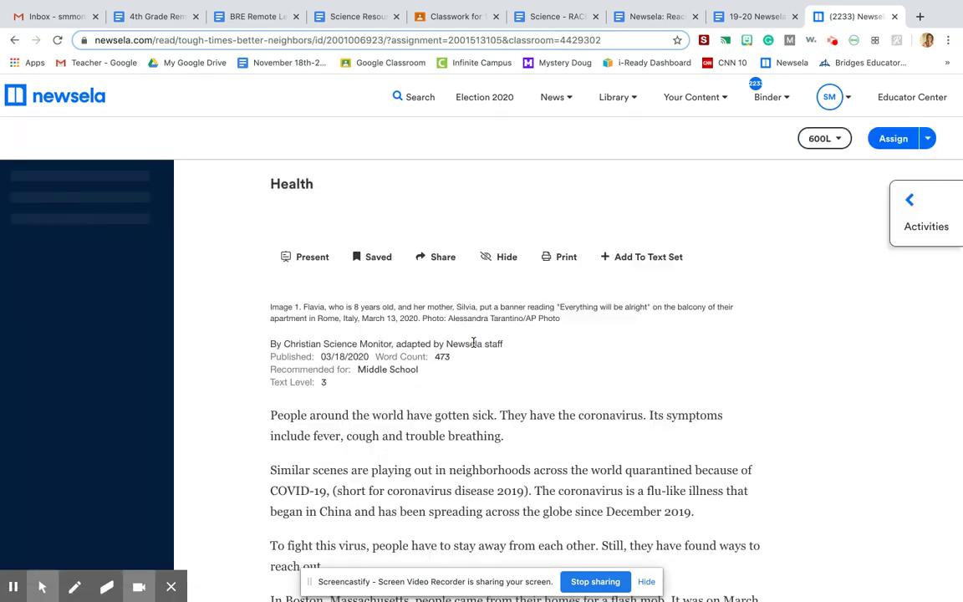
{"action": "scroll", "coordinate": [473, 346], "scroll_direction": "down", "scroll_amount": 2}
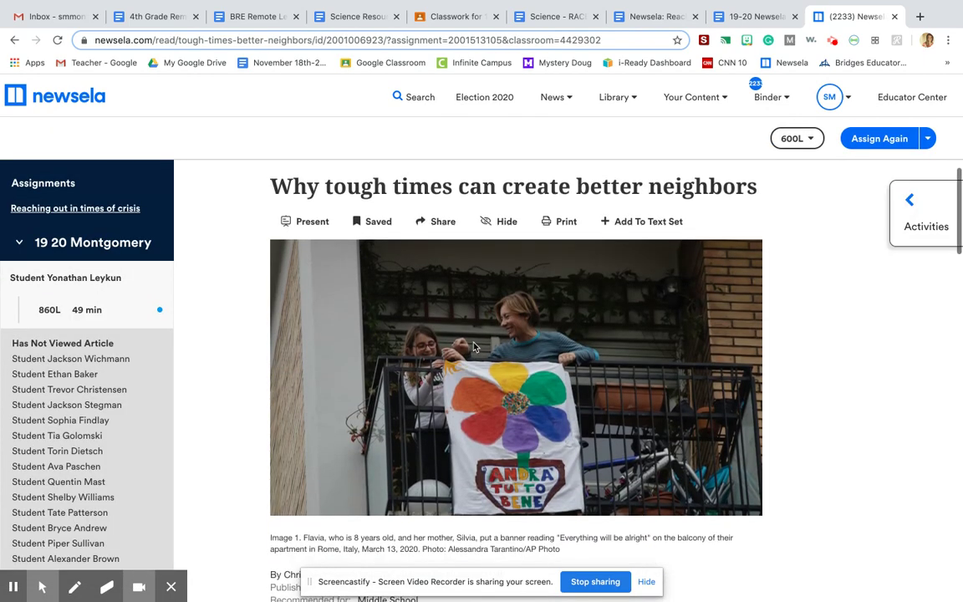
{"action": "scroll", "coordinate": [473, 346], "scroll_direction": "up", "scroll_amount": 2}
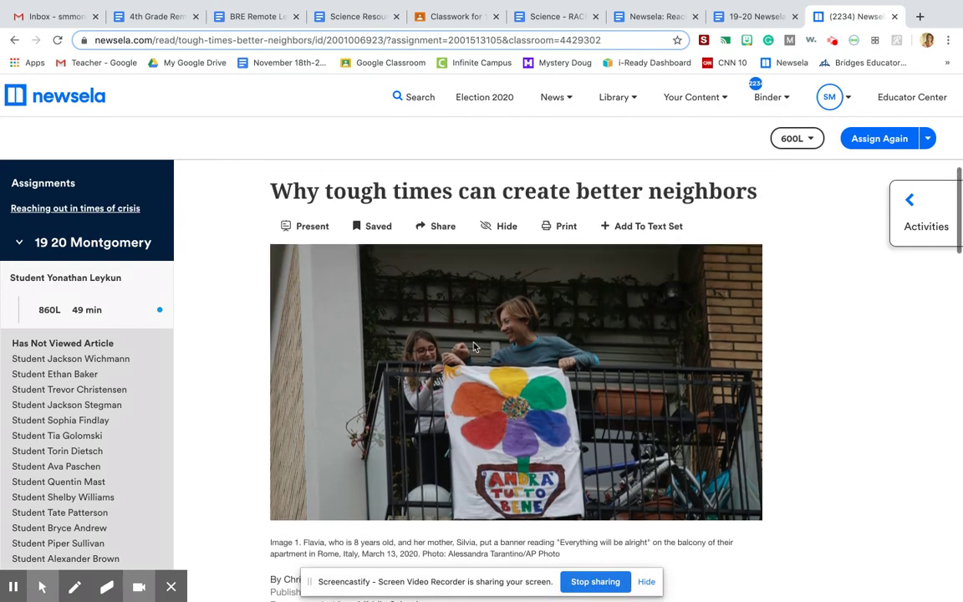
{"action": "scroll", "coordinate": [473, 346], "scroll_direction": "down", "scroll_amount": 5}
{"action": "scroll", "coordinate": [474, 346], "scroll_direction": "down", "scroll_amount": 8}
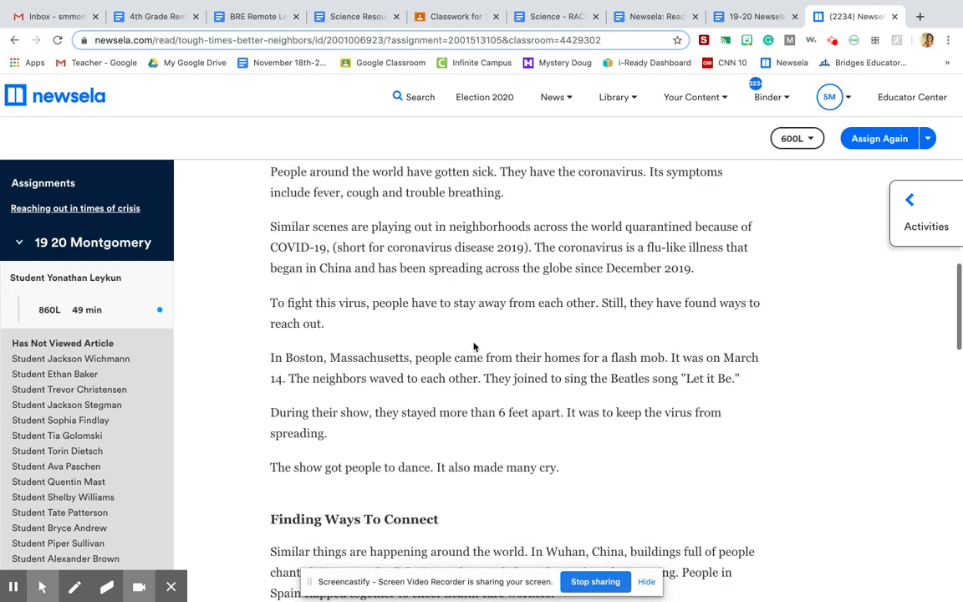
{"action": "scroll", "coordinate": [474, 343], "scroll_direction": "up", "scroll_amount": 12}
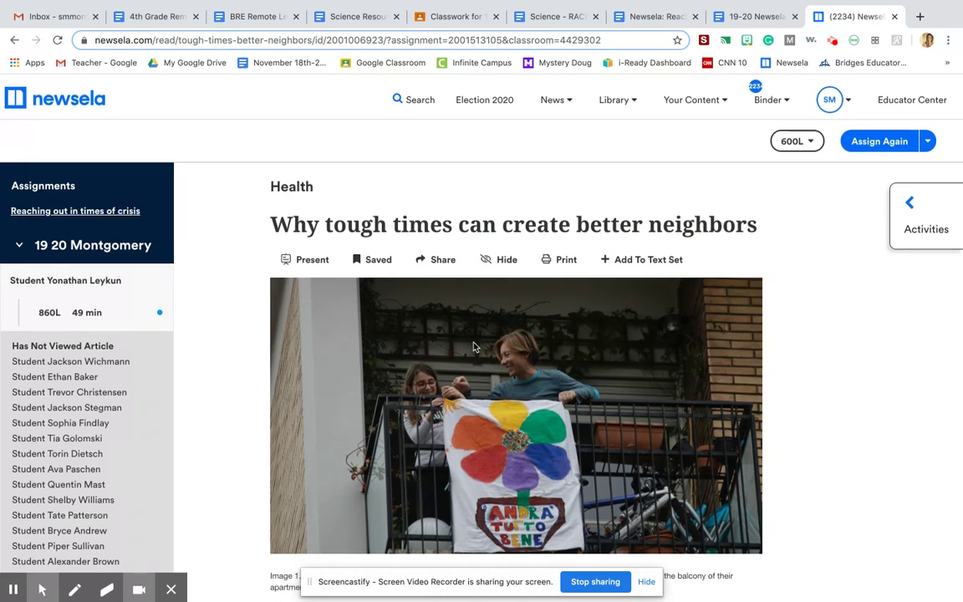
{"action": "scroll", "coordinate": [473, 346], "scroll_direction": "down", "scroll_amount": 1}
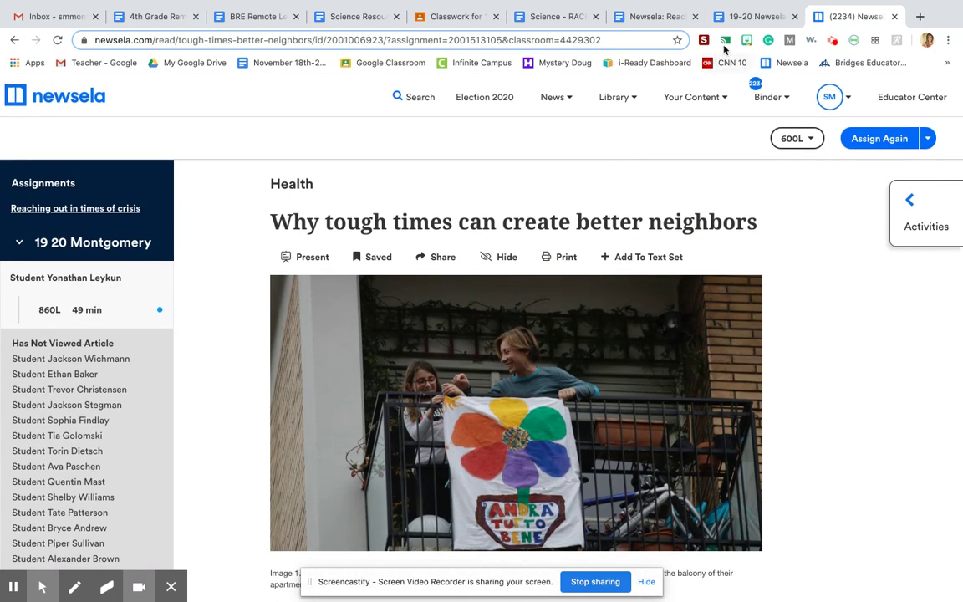
{"action": "left_click", "coordinate": [757, 17]}
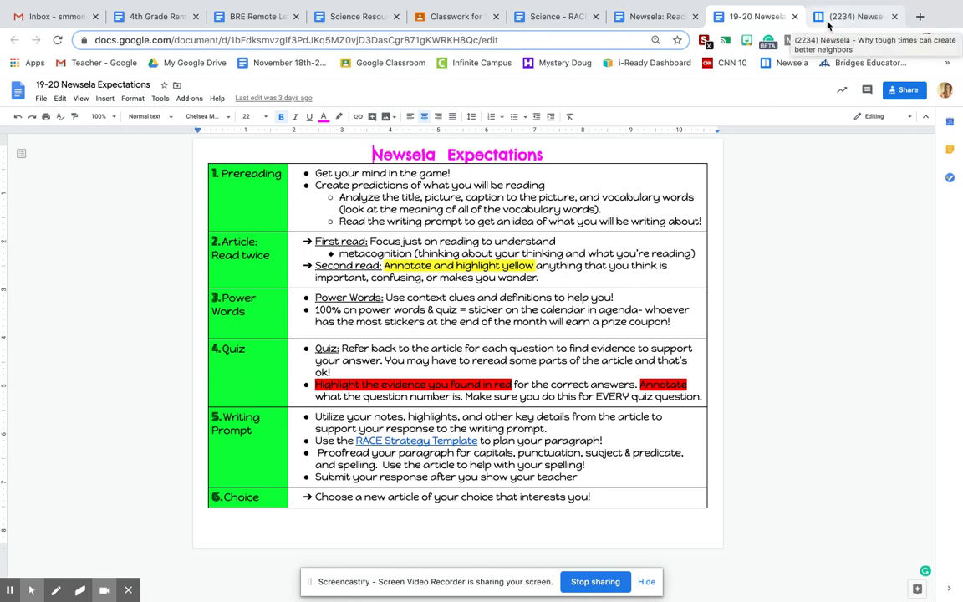
{"action": "left_click", "coordinate": [447, 18]}
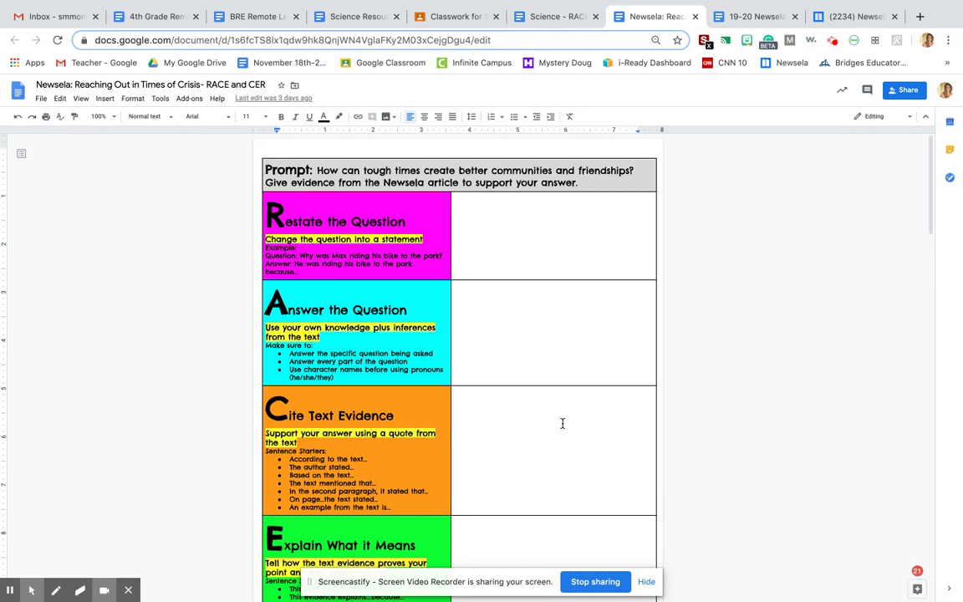
{"action": "scroll", "coordinate": [563, 422], "scroll_direction": "down", "scroll_amount": 2}
{"action": "scroll", "coordinate": [562, 423], "scroll_direction": "up", "scroll_amount": 2}
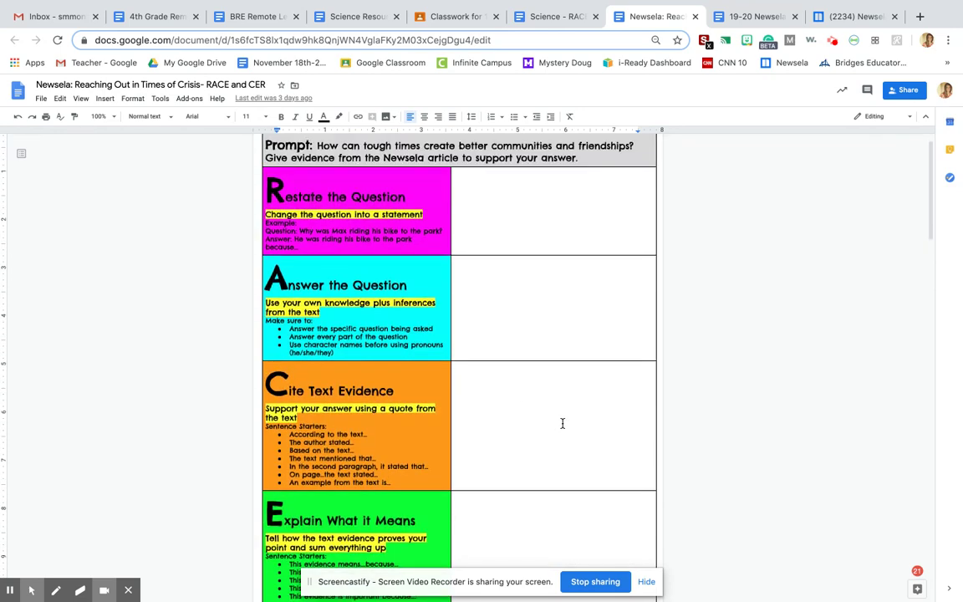
{"action": "scroll", "coordinate": [563, 423], "scroll_direction": "down", "scroll_amount": 1}
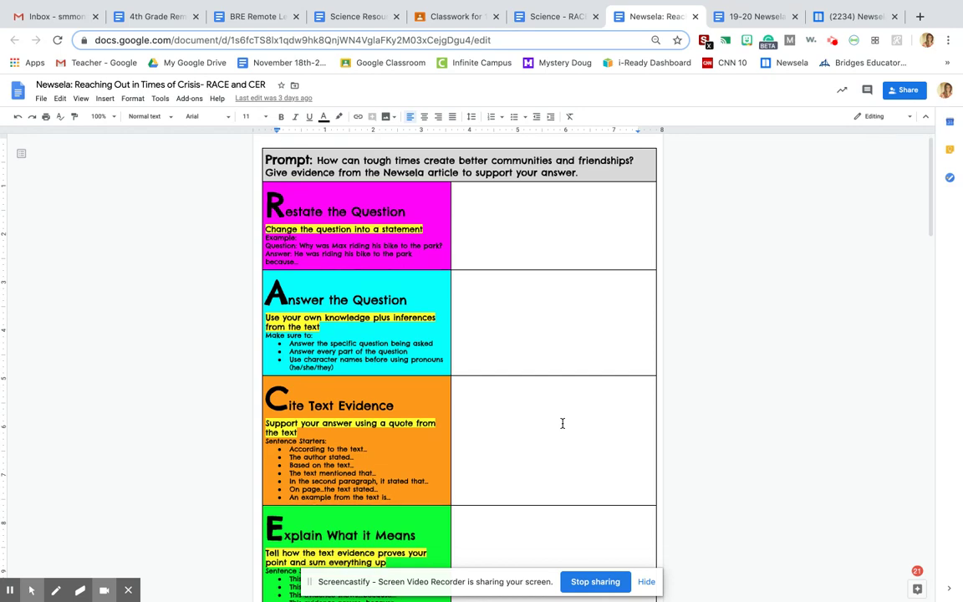
{"action": "scroll", "coordinate": [562, 423], "scroll_direction": "down", "scroll_amount": 10}
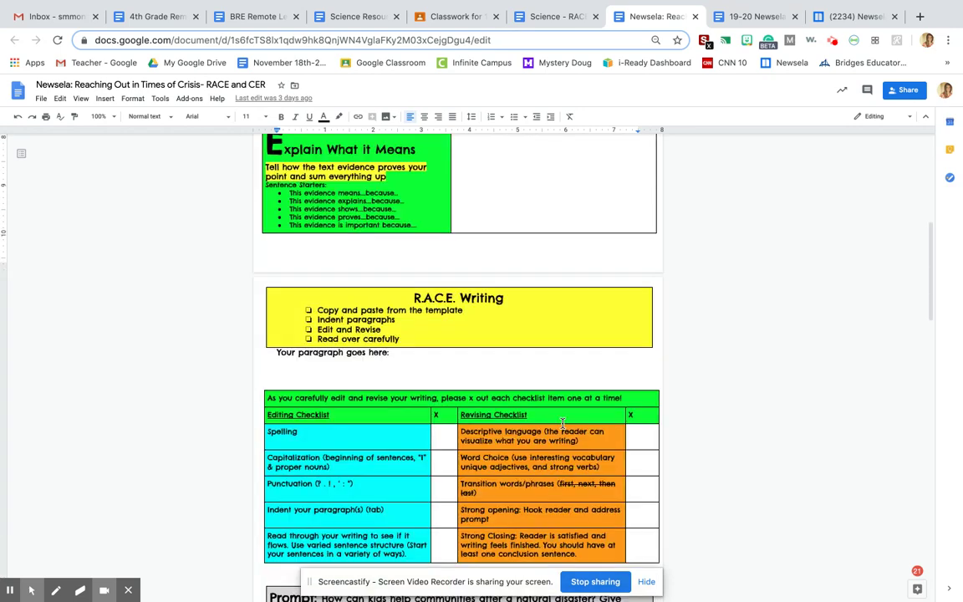
{"action": "scroll", "coordinate": [562, 423], "scroll_direction": "down", "scroll_amount": 1}
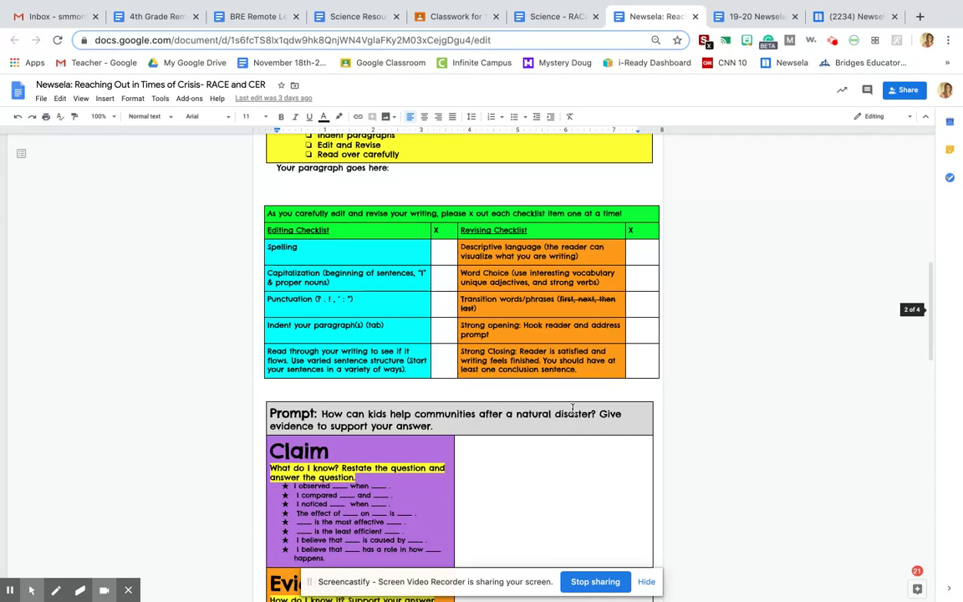
{"action": "scroll", "coordinate": [572, 408], "scroll_direction": "down", "scroll_amount": 5}
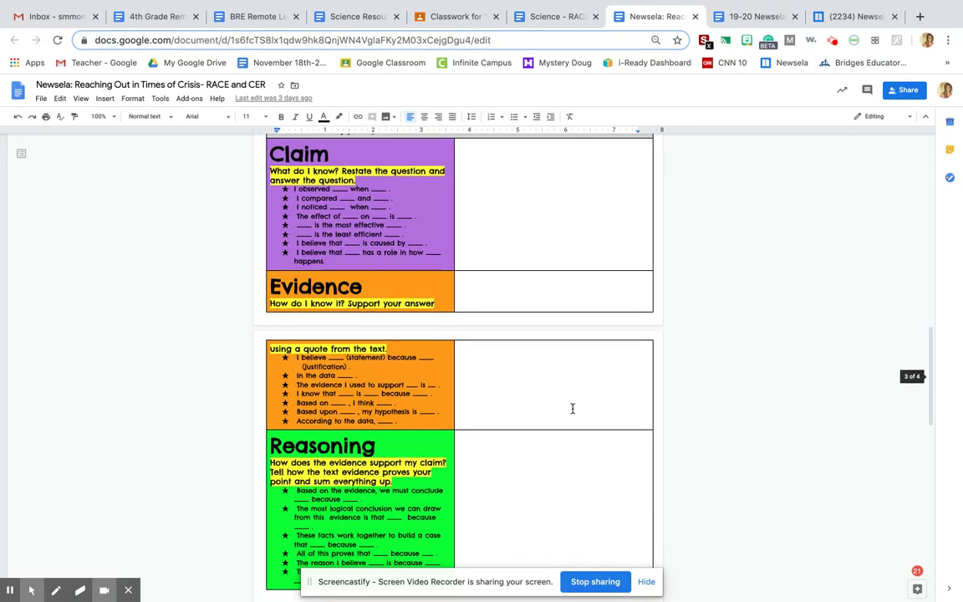
{"action": "scroll", "coordinate": [573, 408], "scroll_direction": "up", "scroll_amount": 3}
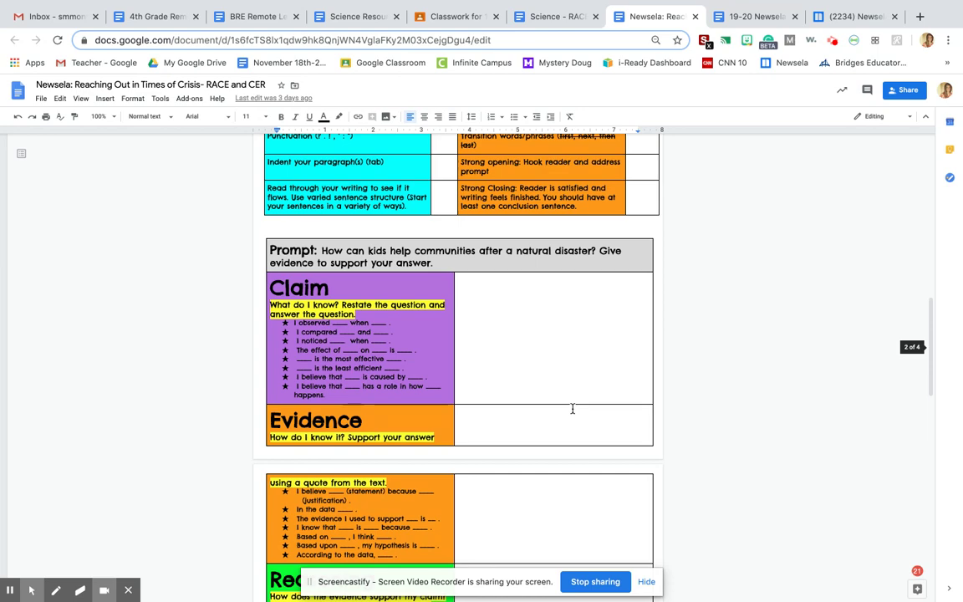
{"action": "scroll", "coordinate": [572, 408], "scroll_direction": "up", "scroll_amount": 1}
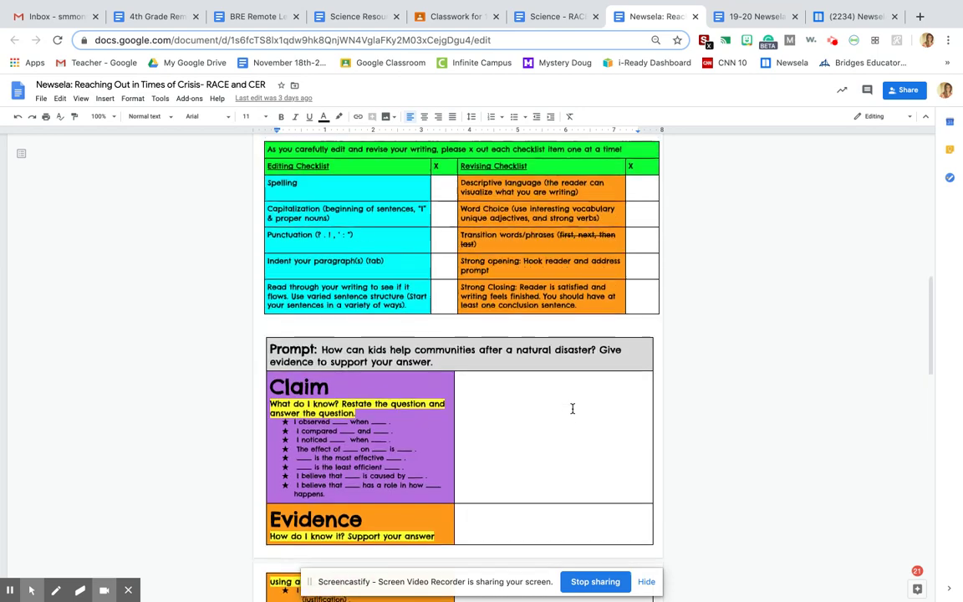
{"action": "scroll", "coordinate": [573, 408], "scroll_direction": "up", "scroll_amount": 3}
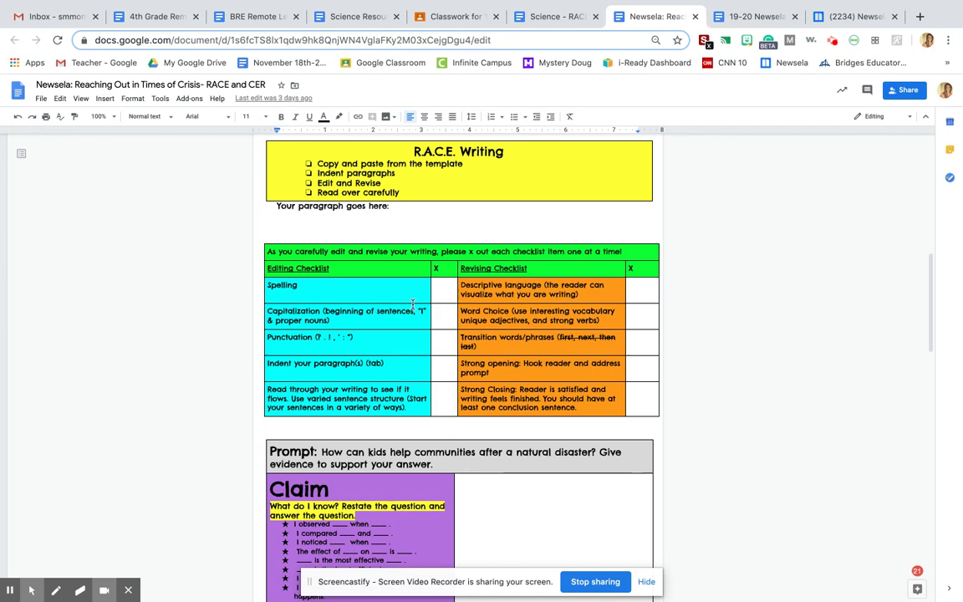
{"action": "scroll", "coordinate": [468, 296], "scroll_direction": "up", "scroll_amount": 2}
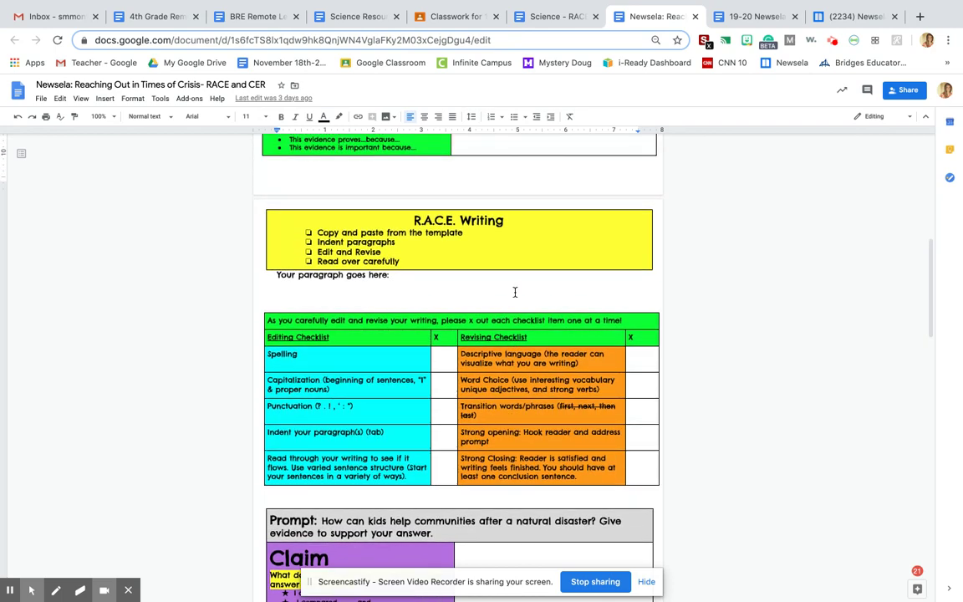
{"action": "scroll", "coordinate": [515, 292], "scroll_direction": "up", "scroll_amount": 1}
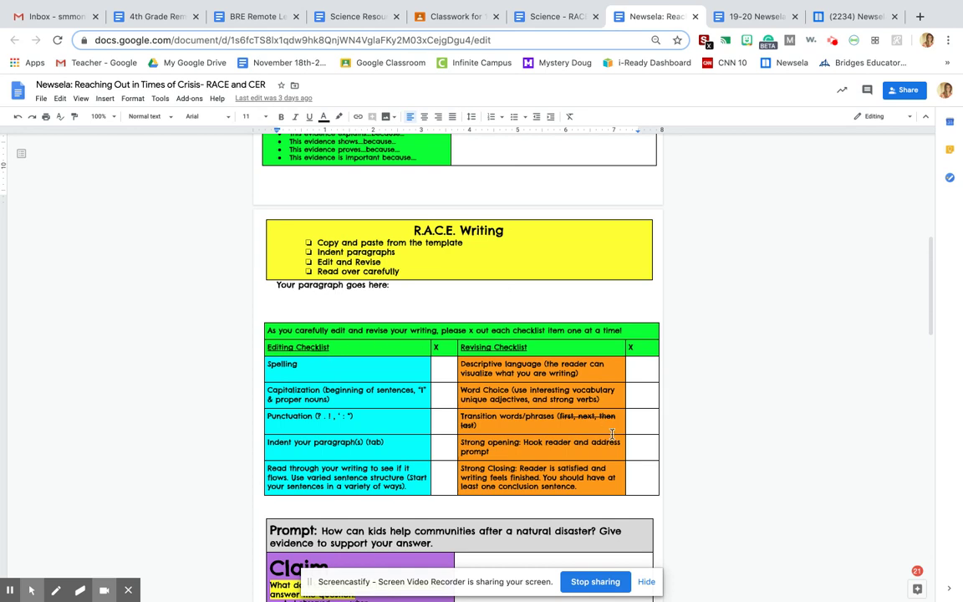
{"action": "left_click", "coordinate": [395, 289]}
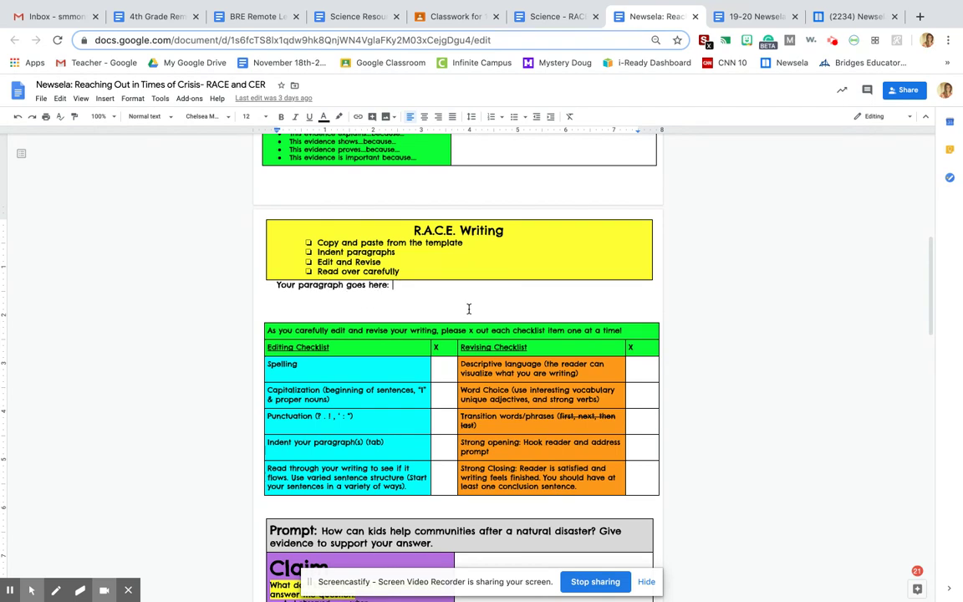
{"action": "scroll", "coordinate": [468, 308], "scroll_direction": "up", "scroll_amount": 5}
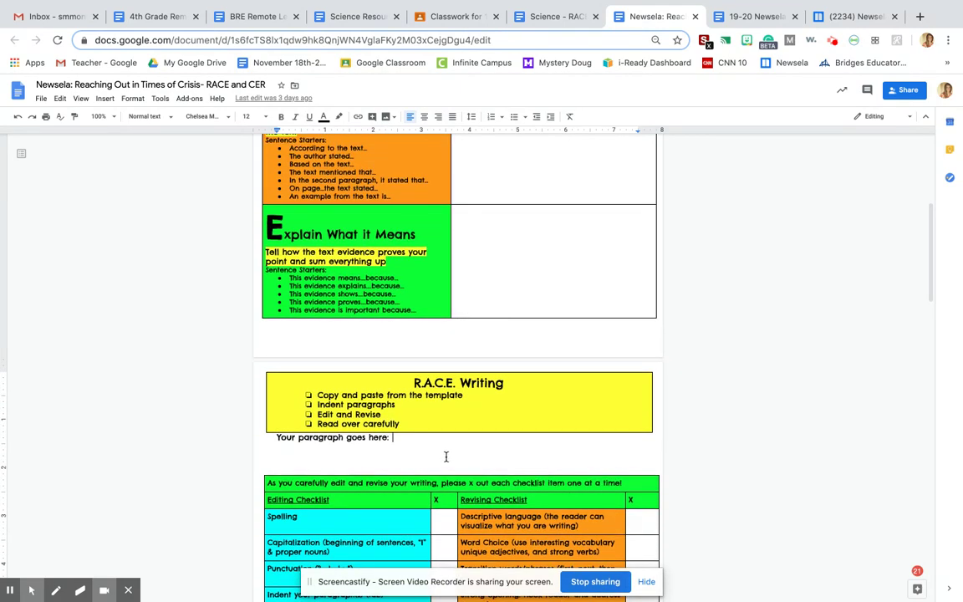
{"action": "scroll", "coordinate": [446, 457], "scroll_direction": "up", "scroll_amount": 10}
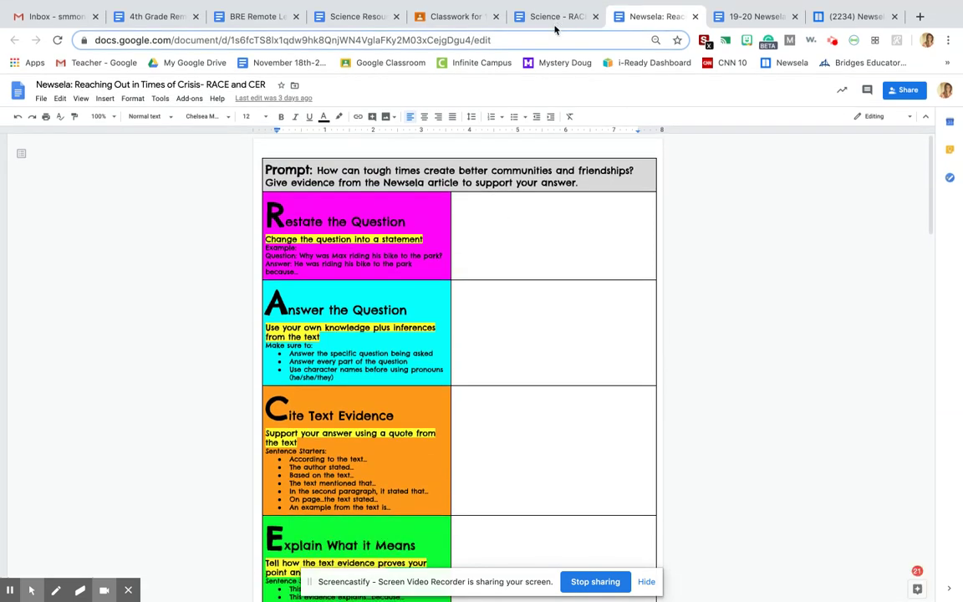
{"action": "left_click", "coordinate": [769, 20]}
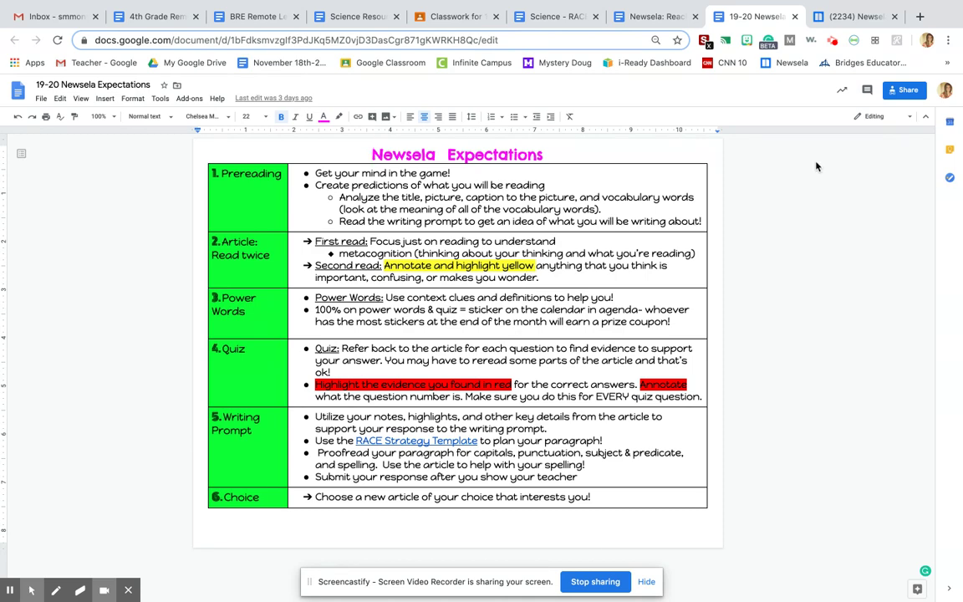
Return to the Newsela article and scroll down to its opening coronavirus paragraphs.
{"action": "left_click", "coordinate": [866, 17]}
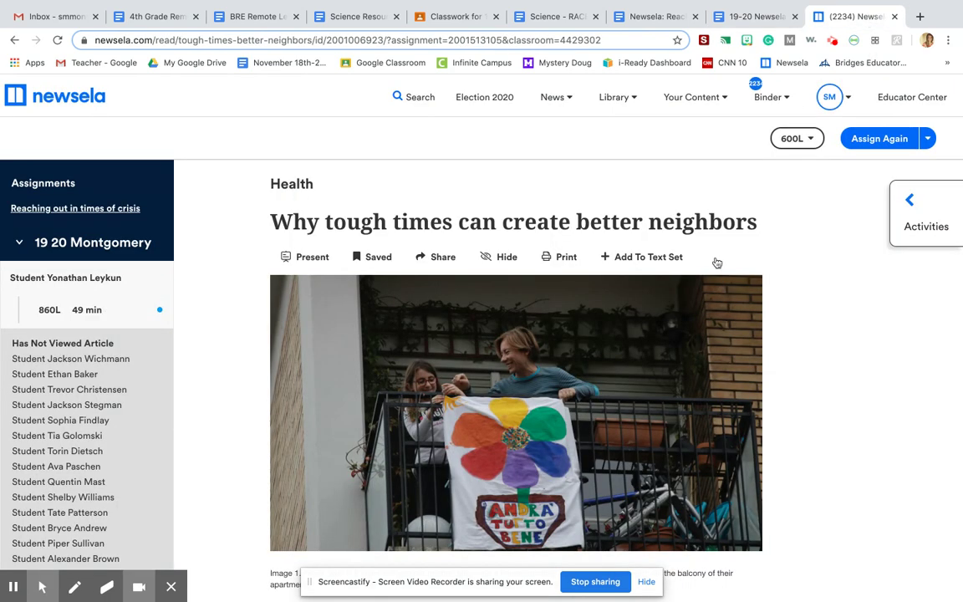
{"action": "scroll", "coordinate": [716, 263], "scroll_direction": "down", "scroll_amount": 2}
{"action": "scroll", "coordinate": [785, 394], "scroll_direction": "down", "scroll_amount": 3}
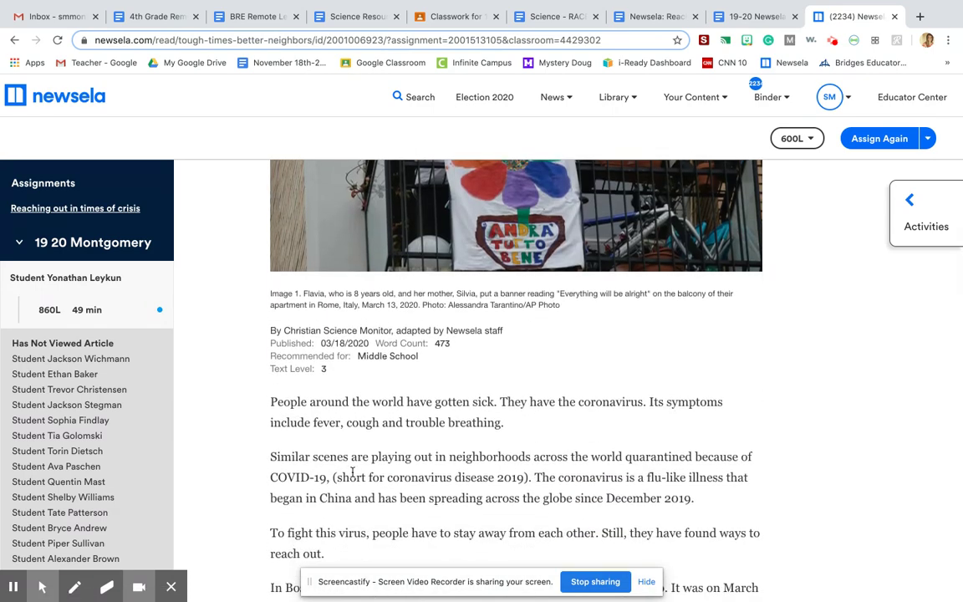
Highlight the opening sentence about people getting sick in yellow with the note 'qorona Virus'.
{"action": "scroll", "coordinate": [392, 424], "scroll_direction": "down", "scroll_amount": 1}
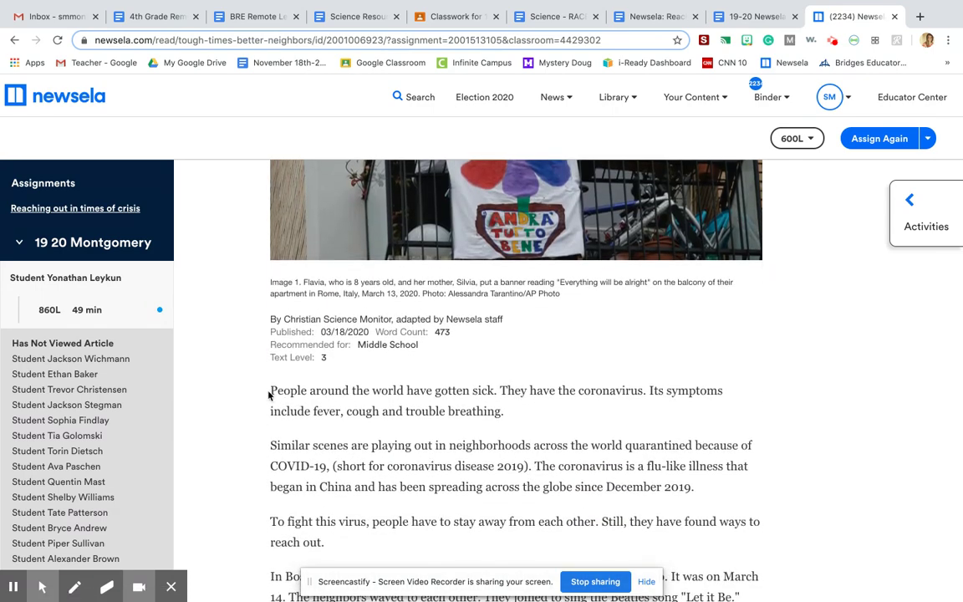
{"action": "left_click_drag", "start_coordinate": [271, 390], "coordinate": [498, 386]}
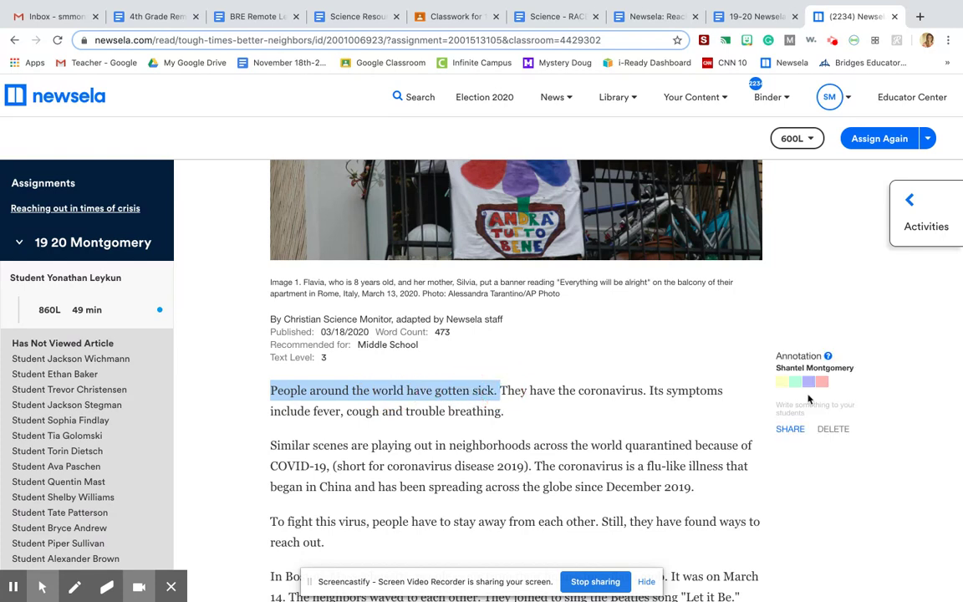
{"action": "left_click", "coordinate": [782, 384]}
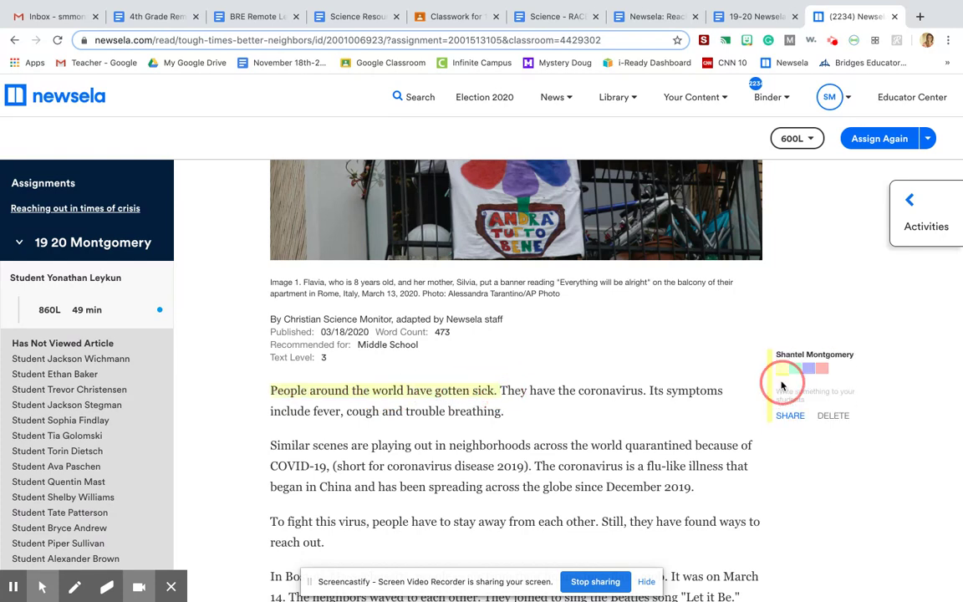
{"action": "left_click", "coordinate": [790, 399]}
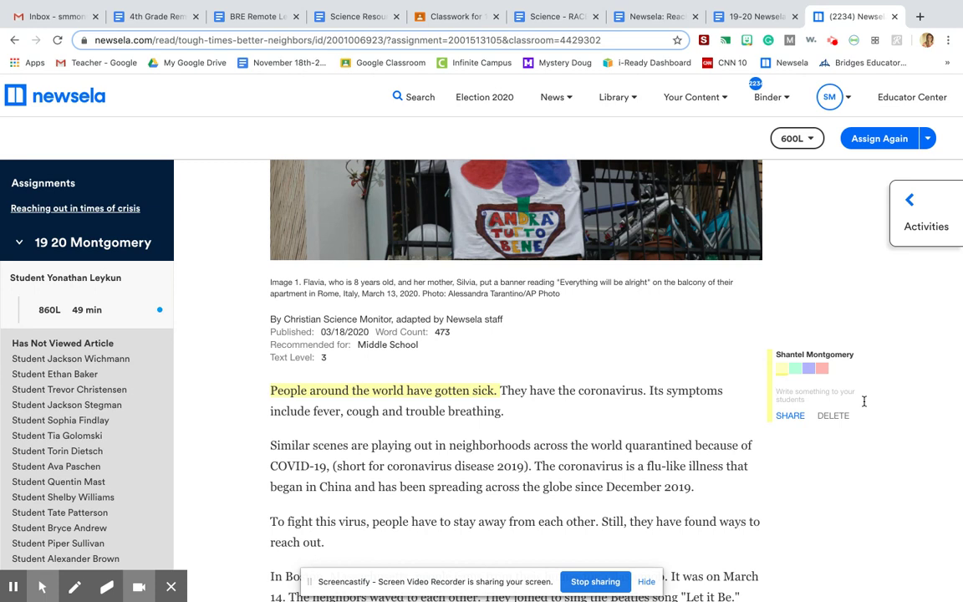
{"action": "type", "text": "qoro"}
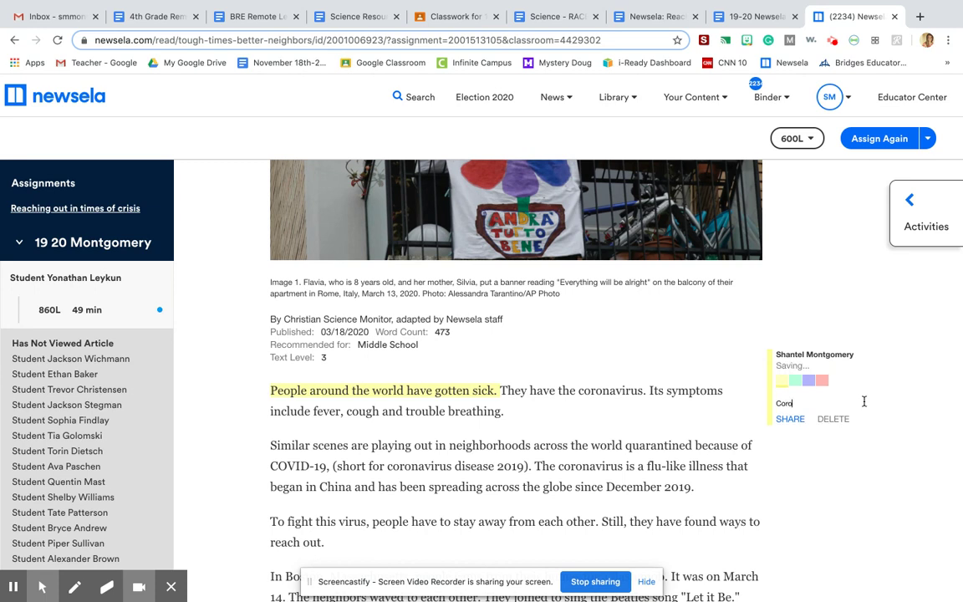
{"action": "type", "text": "na Virus"}
{"action": "left_click", "coordinate": [763, 18]}
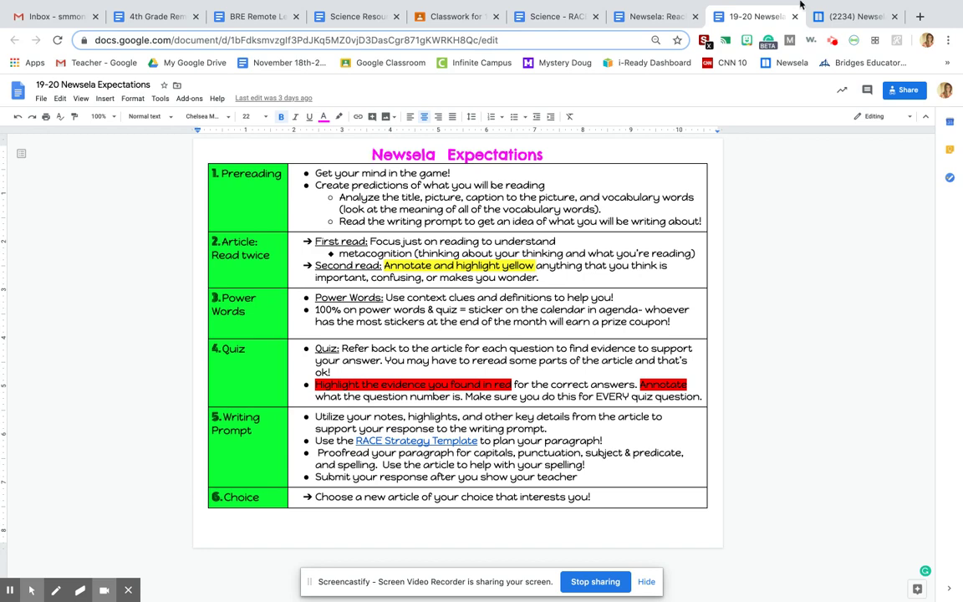
Go back from the Expectations document to the highlighted Newsela article.
{"action": "left_click", "coordinate": [848, 16]}
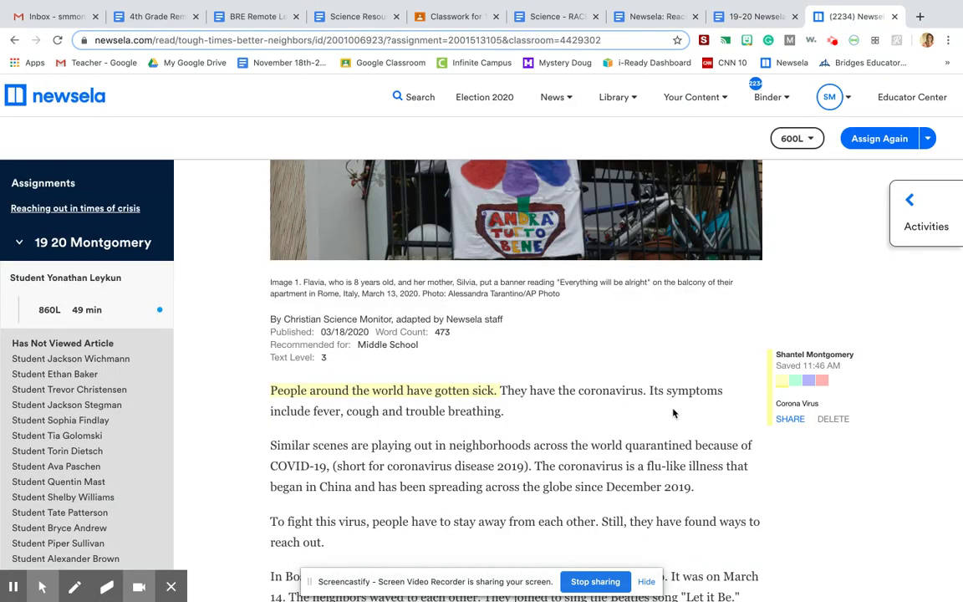
Highlight the 'To fight this virus' paragraph in red with the note 'Question 1'.
{"action": "scroll", "coordinate": [605, 366], "scroll_direction": "down", "scroll_amount": 2}
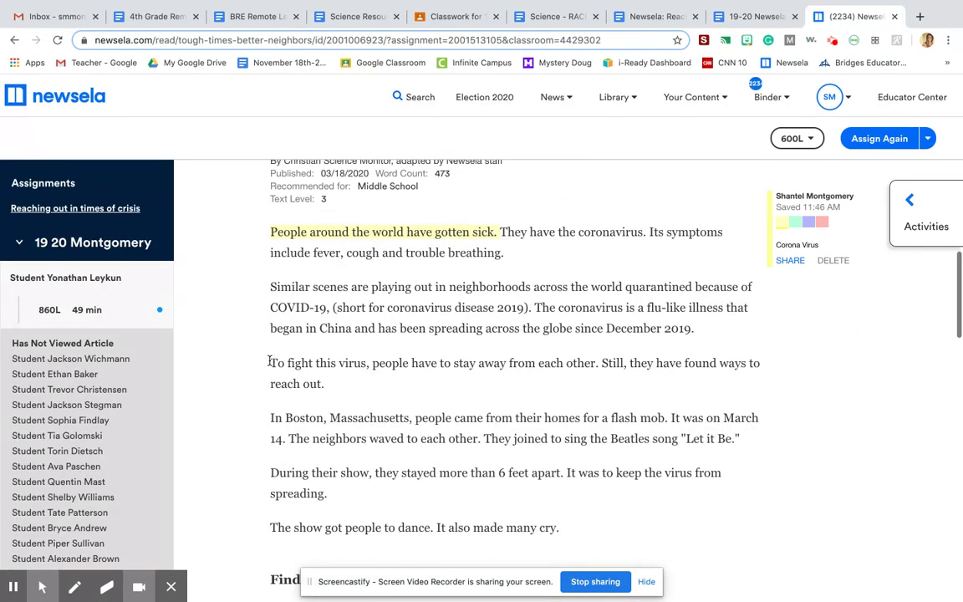
{"action": "left_click_drag", "start_coordinate": [270, 364], "coordinate": [484, 381]}
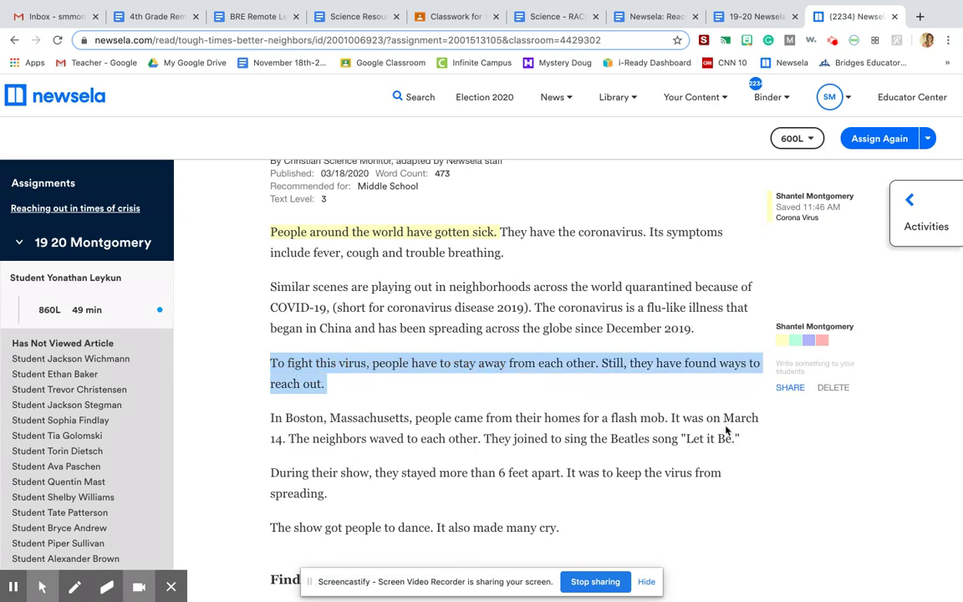
{"action": "left_click", "coordinate": [821, 340]}
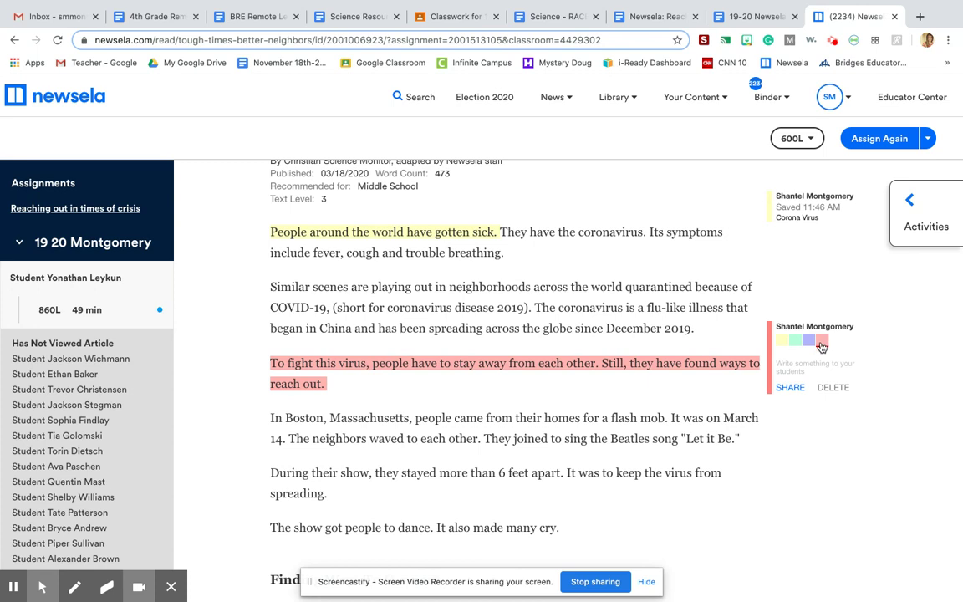
{"action": "left_click", "coordinate": [795, 364]}
{"action": "type", "text": "Ques"}
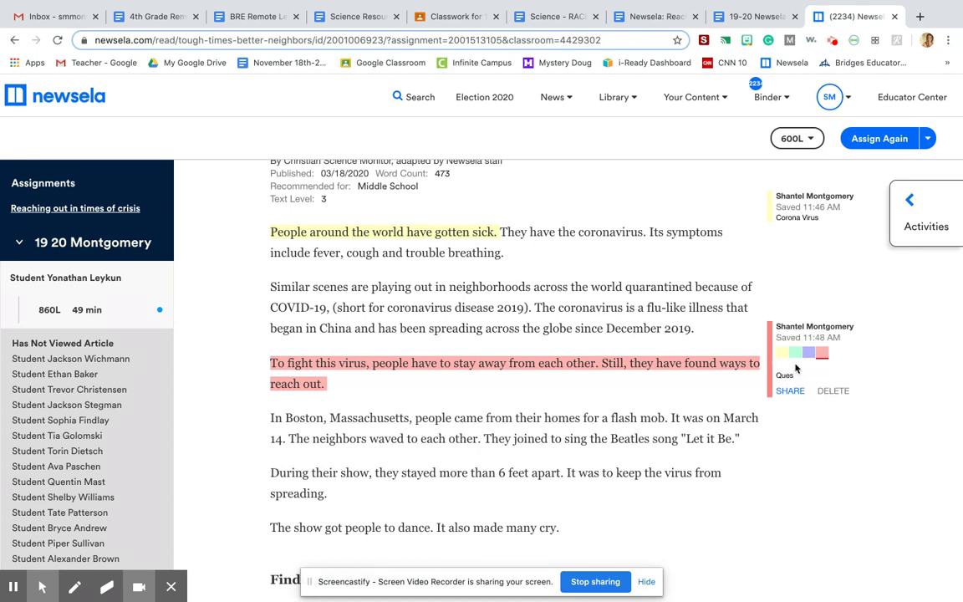
{"action": "type", "text": "tion 1"}
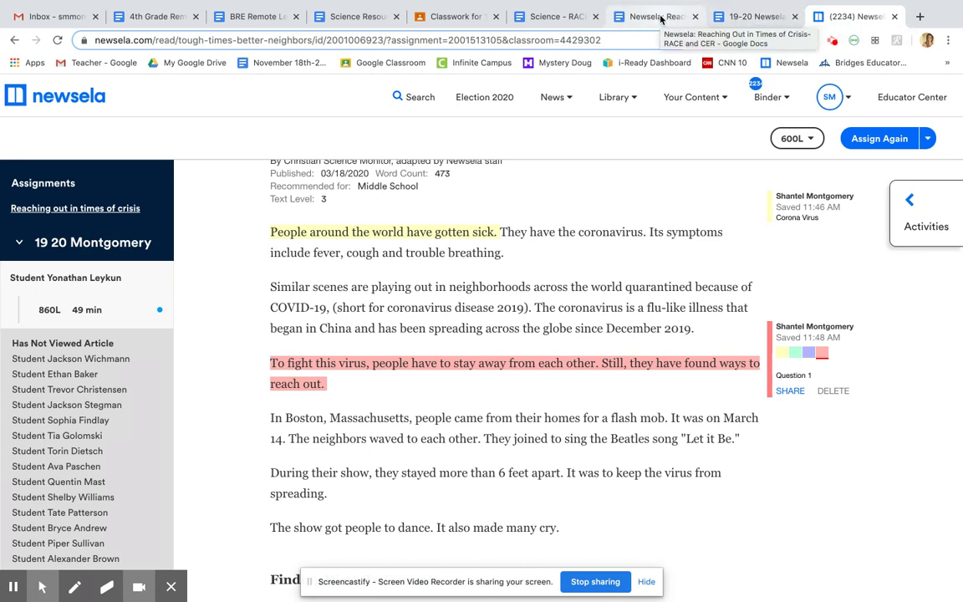
{"action": "left_click", "coordinate": [749, 16]}
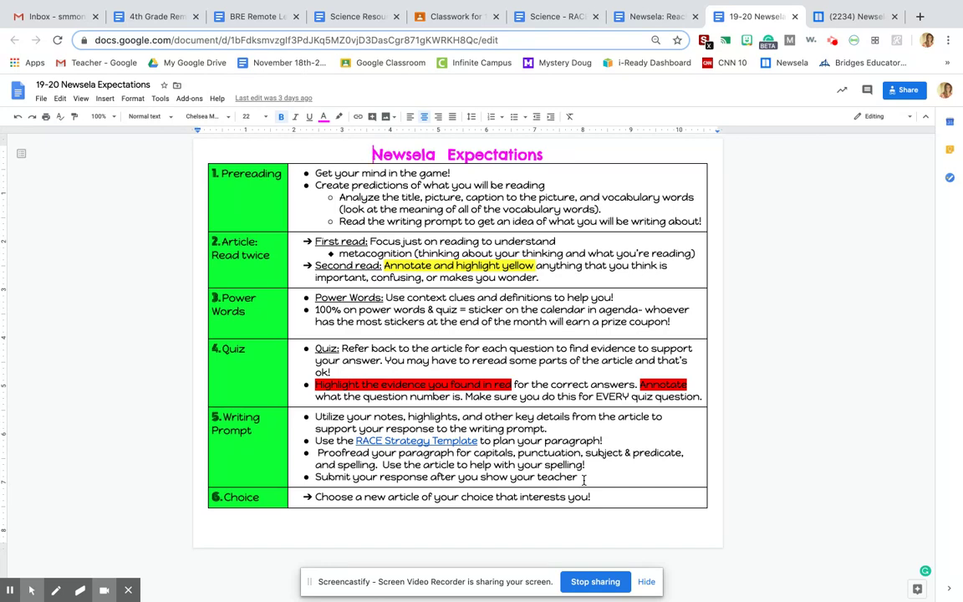
{"action": "mouse_move", "coordinate": [682, 4]}
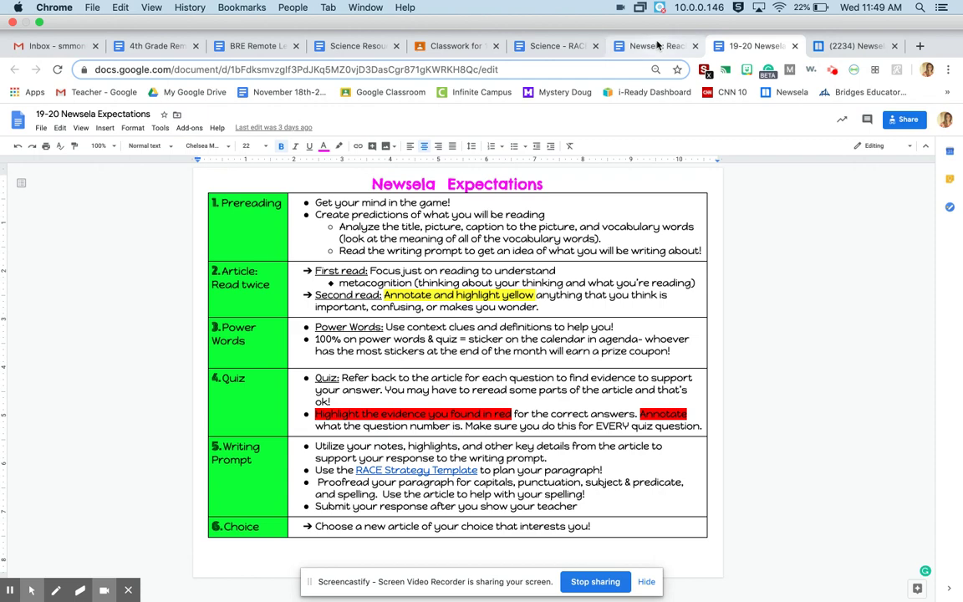
Look over the Newsela RACE and CER template, then the Science RACE/CER Rubric.
{"action": "left_click", "coordinate": [656, 45]}
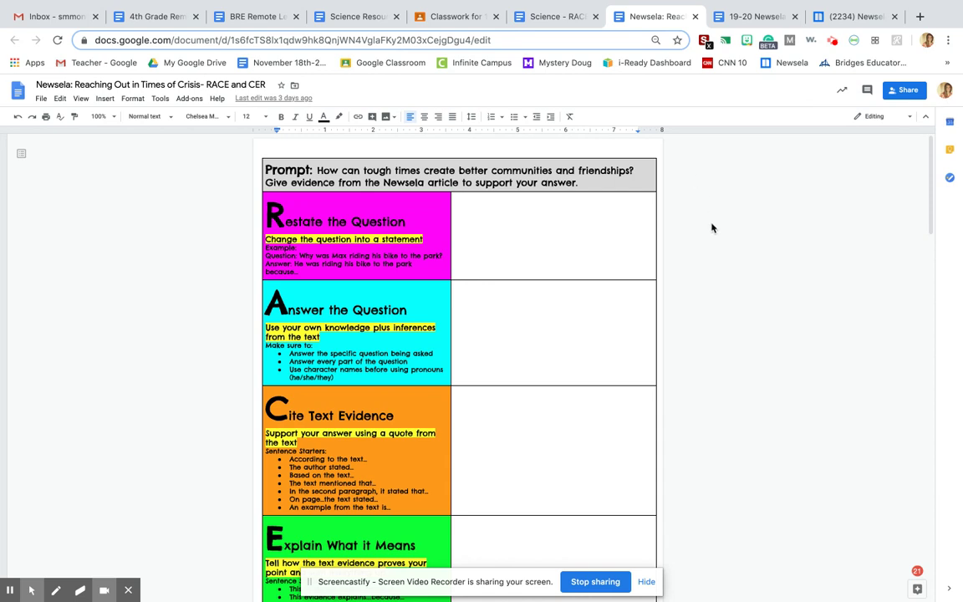
{"action": "scroll", "coordinate": [724, 231], "scroll_direction": "down", "scroll_amount": 1}
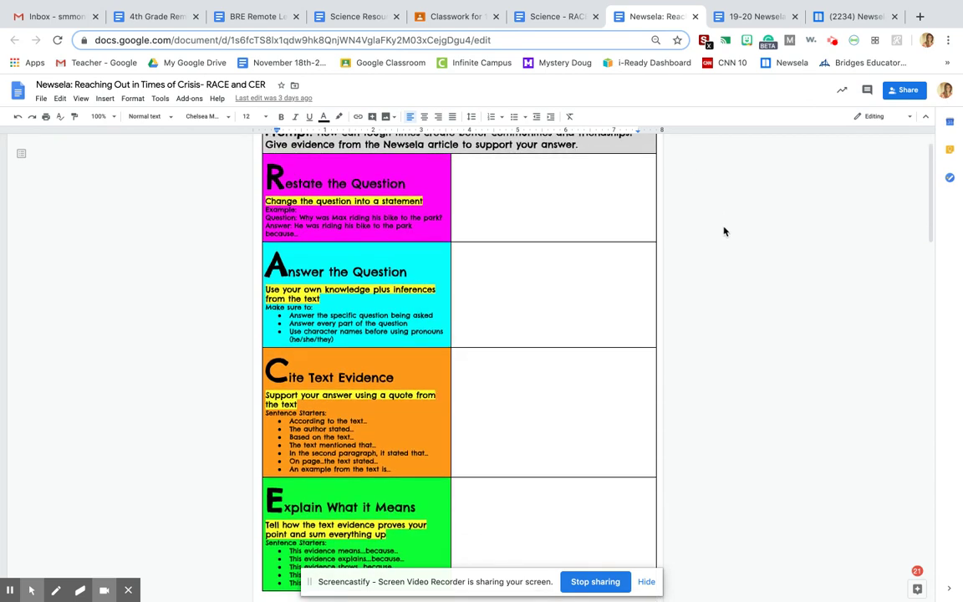
{"action": "left_click", "coordinate": [562, 16]}
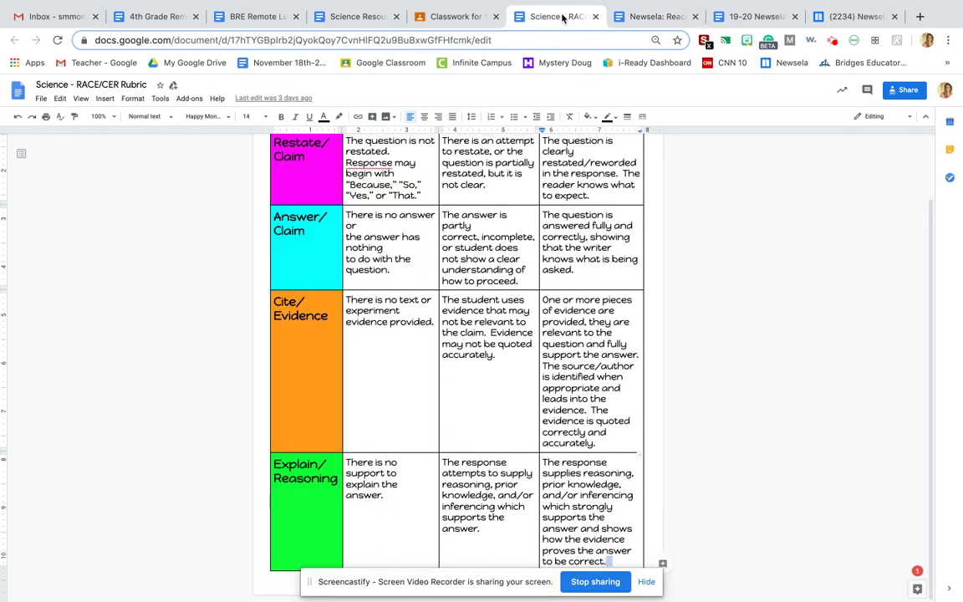
{"action": "scroll", "coordinate": [506, 361], "scroll_direction": "up", "scroll_amount": 3}
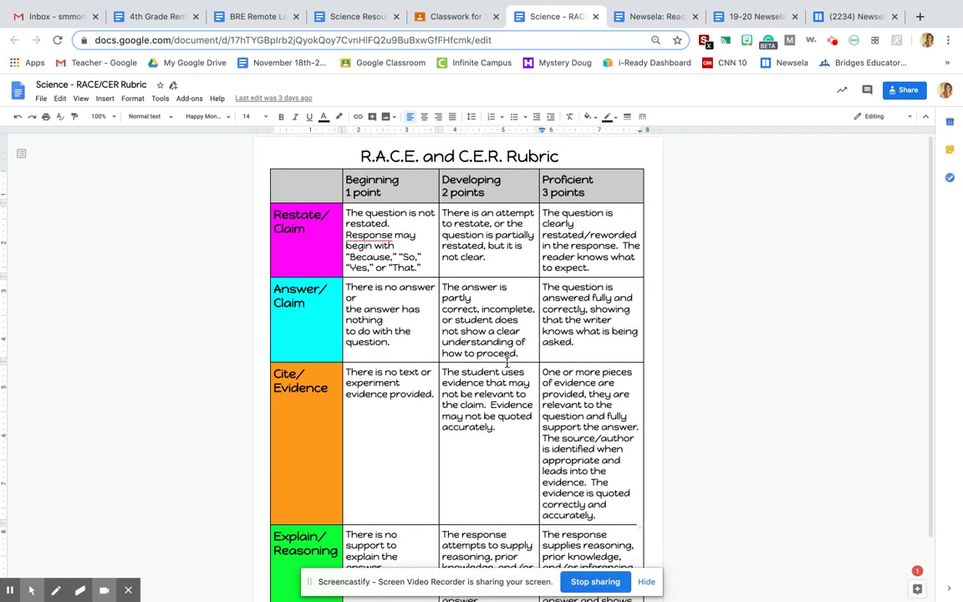
{"action": "scroll", "coordinate": [507, 361], "scroll_direction": "down", "scroll_amount": 2}
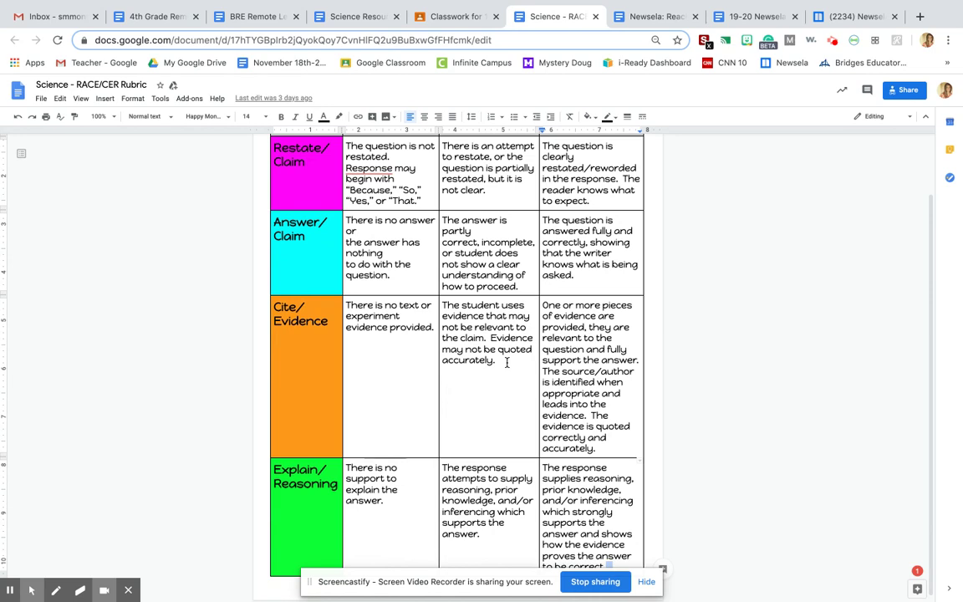
{"action": "scroll", "coordinate": [506, 361], "scroll_direction": "up", "scroll_amount": 1}
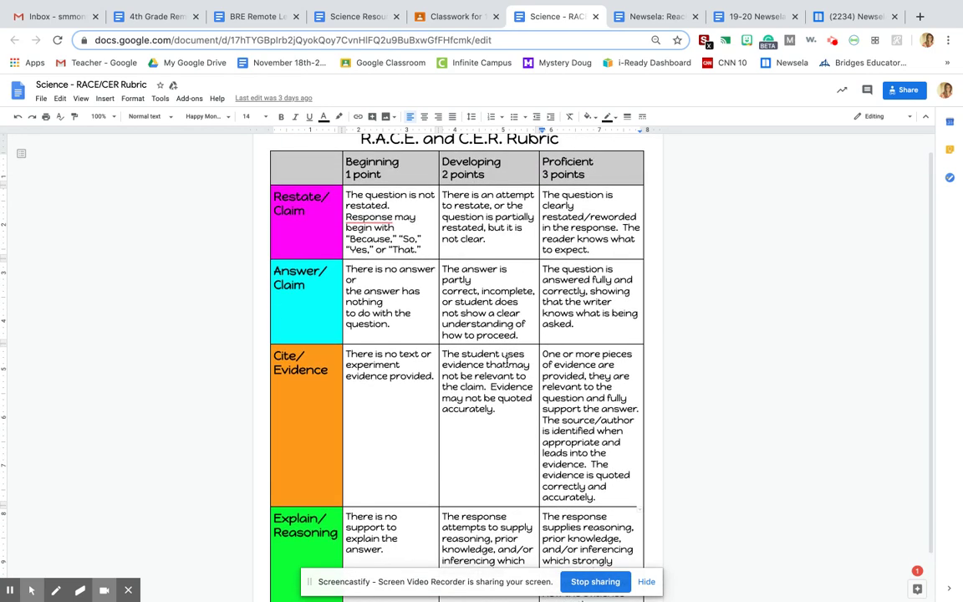
Scroll through the RACE and CER template's R.A.C.E. Writing checklists and natural-disaster prompt.
{"action": "left_click", "coordinate": [657, 17]}
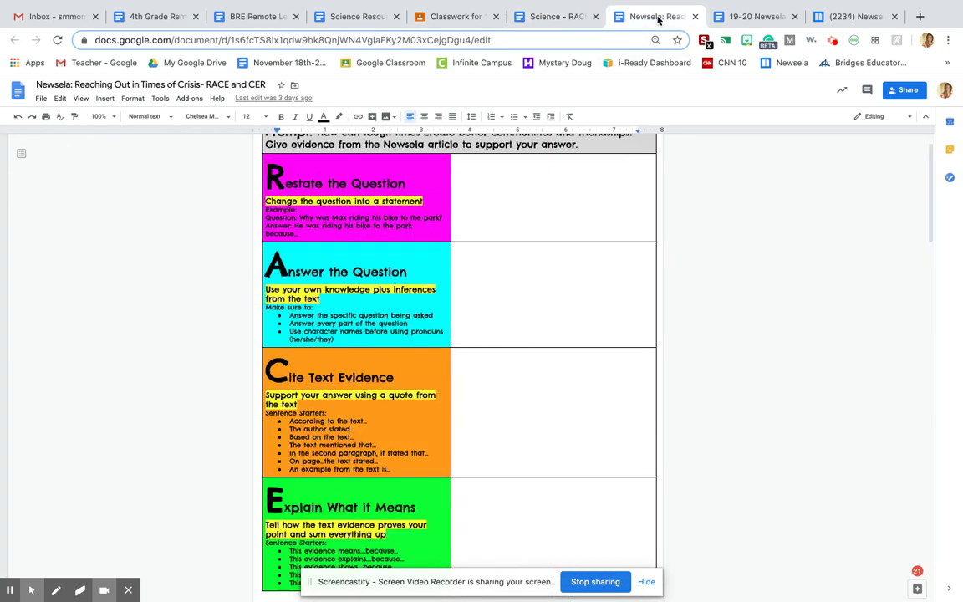
{"action": "scroll", "coordinate": [539, 270], "scroll_direction": "down", "scroll_amount": 1}
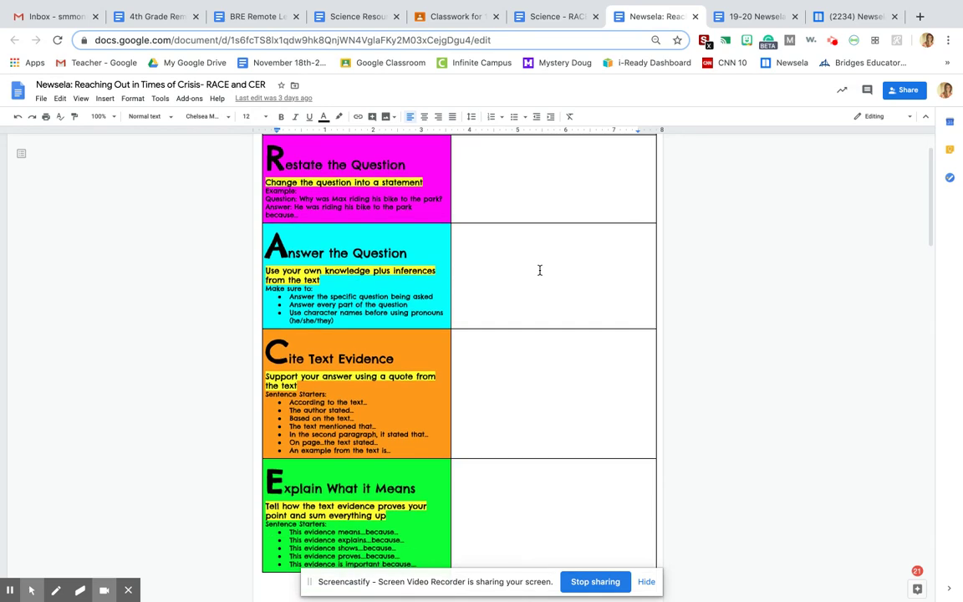
{"action": "scroll", "coordinate": [540, 270], "scroll_direction": "down", "scroll_amount": 2}
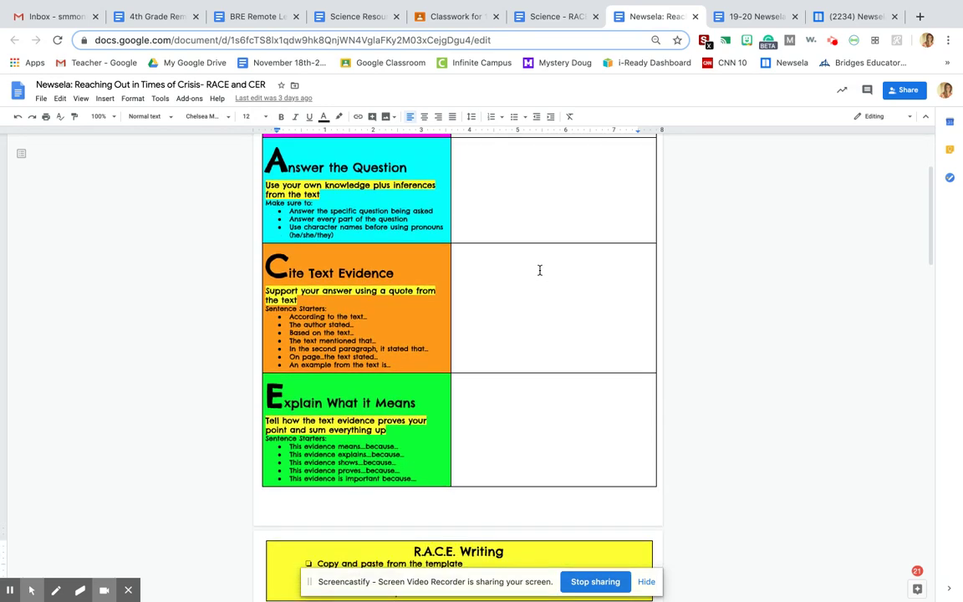
{"action": "scroll", "coordinate": [539, 270], "scroll_direction": "down", "scroll_amount": 5}
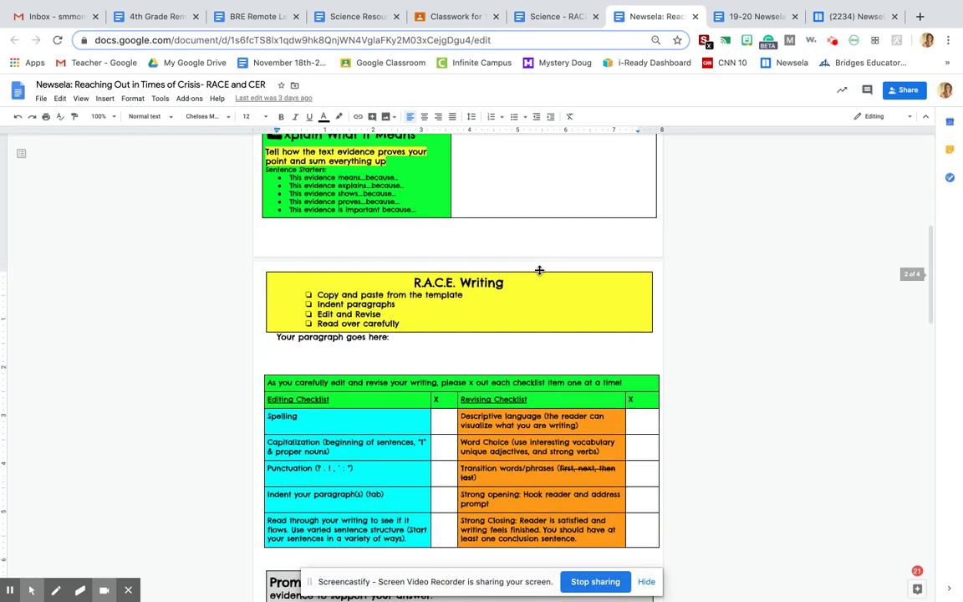
{"action": "scroll", "coordinate": [539, 270], "scroll_direction": "down", "scroll_amount": 2}
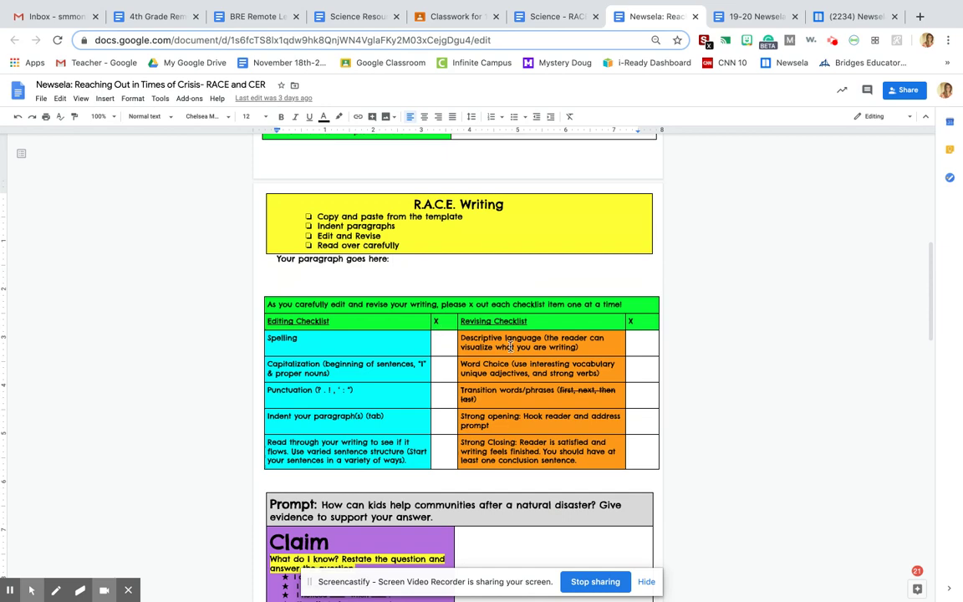
Return to the Newsela article and open its Activities panel listing Write and Quiz.
{"action": "left_click", "coordinate": [855, 25]}
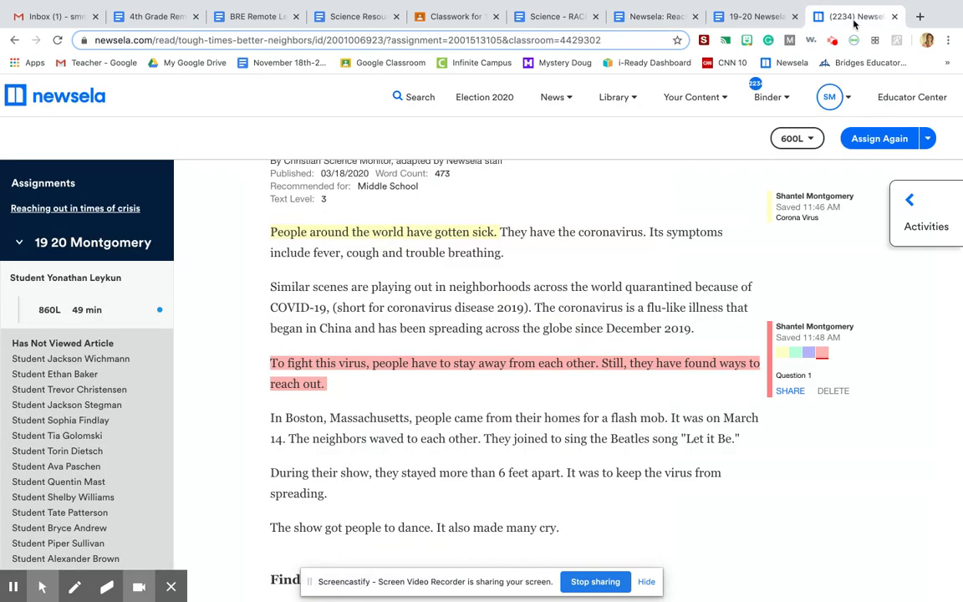
{"action": "mouse_move", "coordinate": [822, 7]}
{"action": "left_click", "coordinate": [911, 237]}
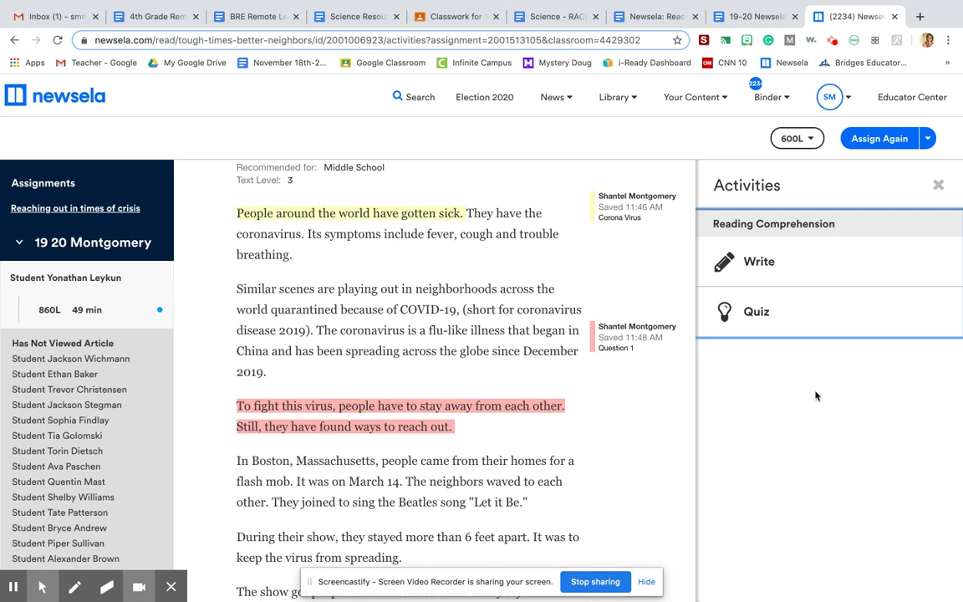
{"action": "left_click", "coordinate": [833, 42]}
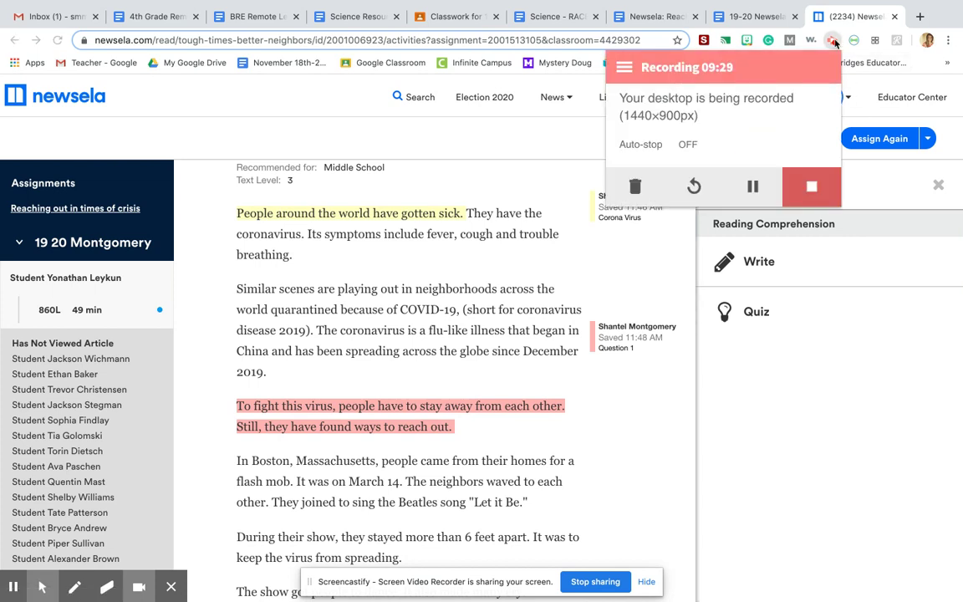